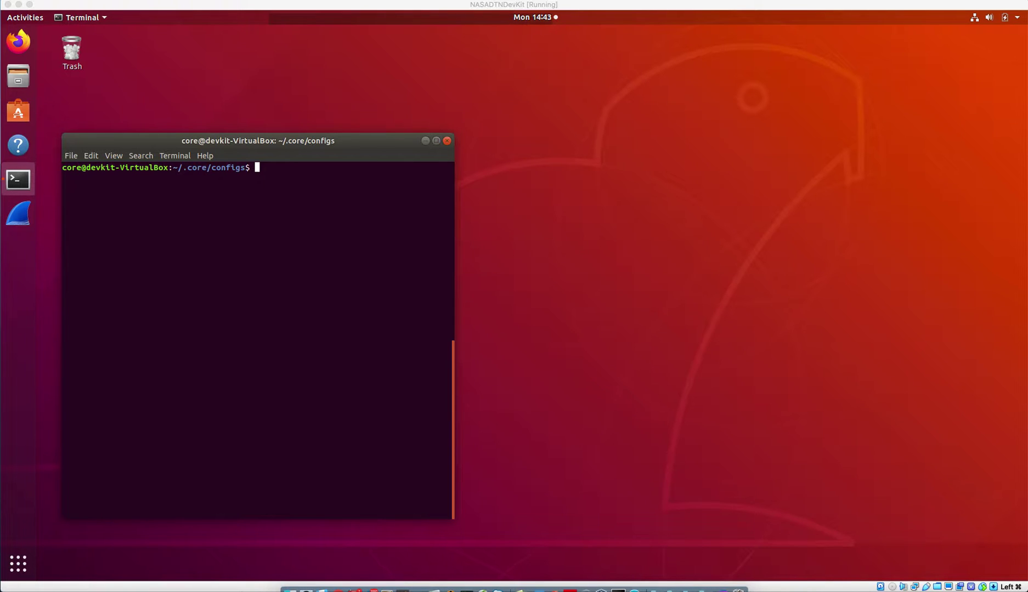
- Focus the virtual machine's Terminal window at the ~/.core/configs prompt
left_click(262, 258)
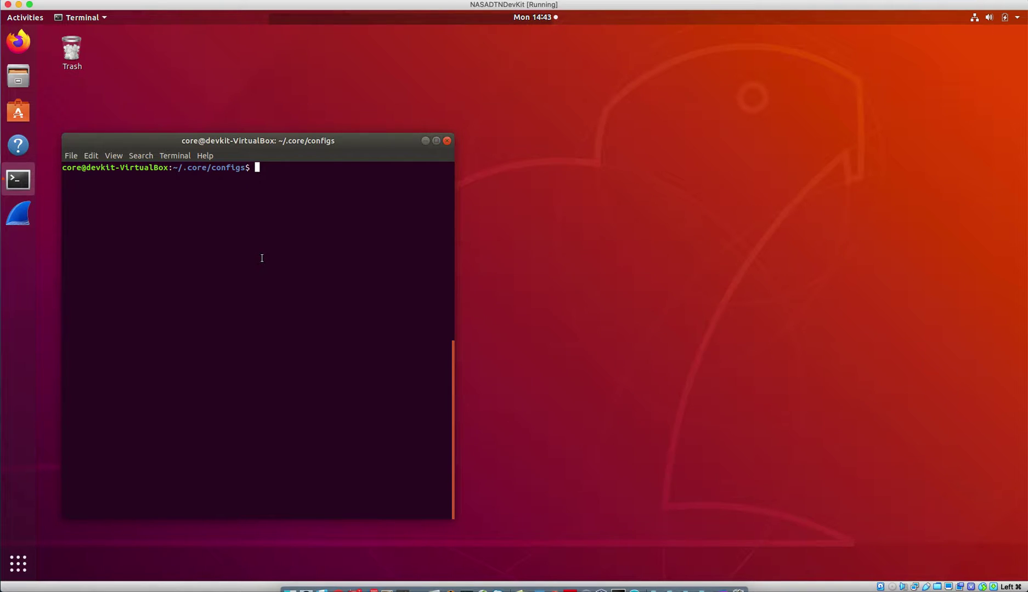
- Launch core-gui and open NASA_ION_Course/Exercise2A_constant/Exercise2A_constant.imn
type("core-gui &")
key("Return")
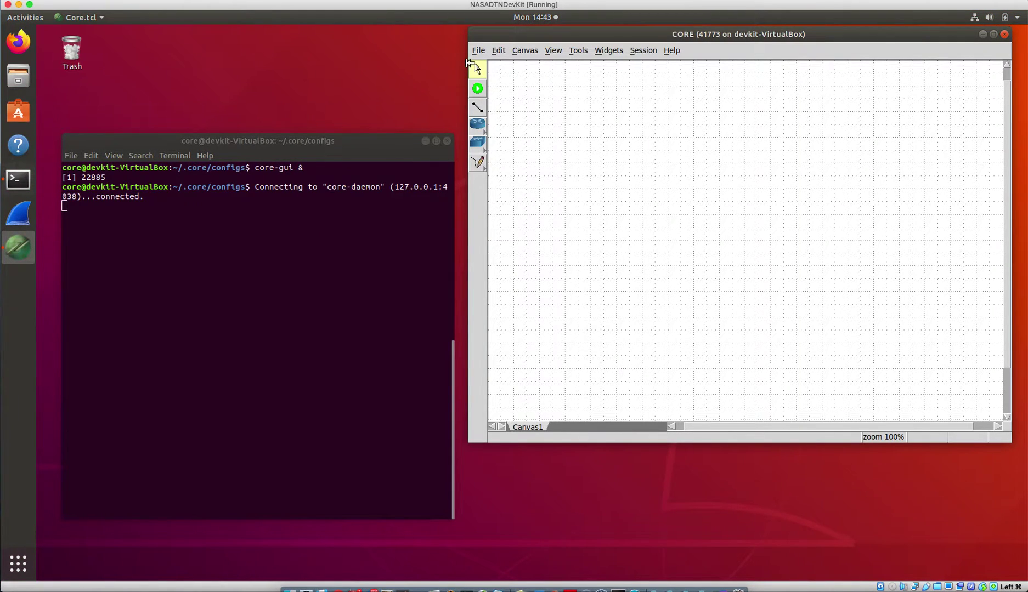
left_click(477, 51)
left_click(485, 80)
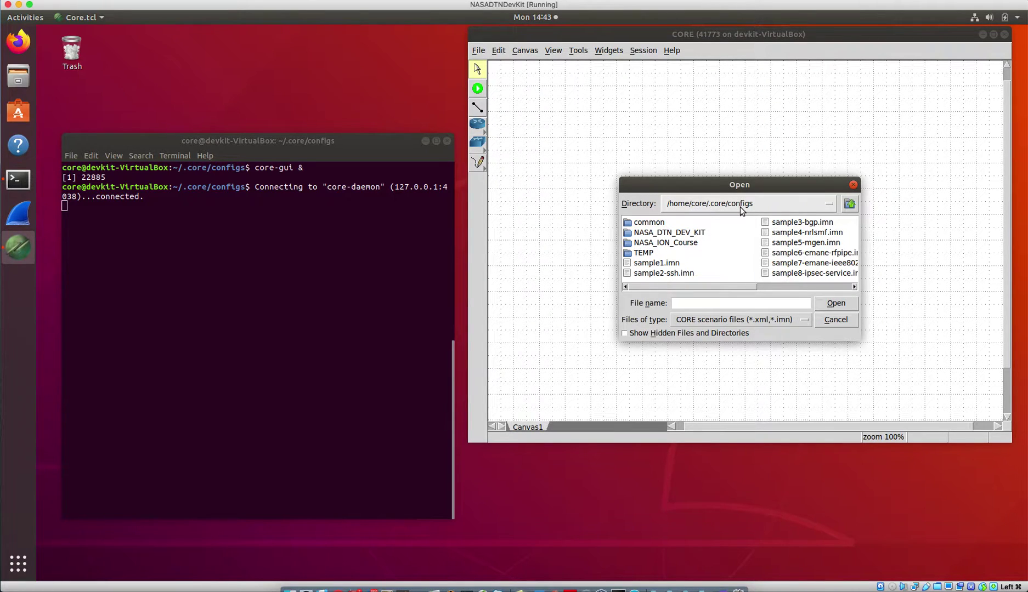
double_click(673, 244)
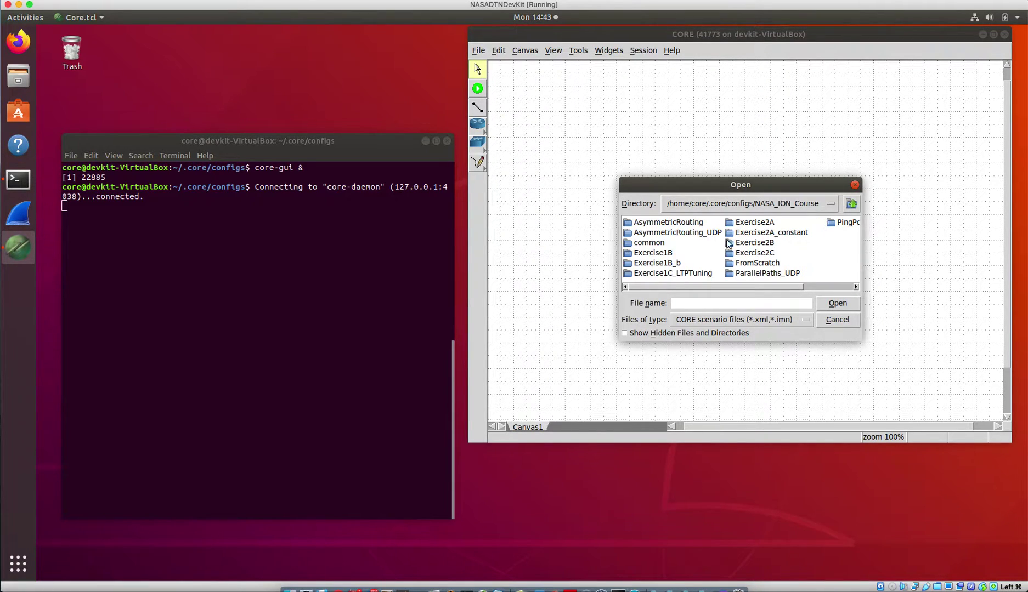
double_click(782, 237)
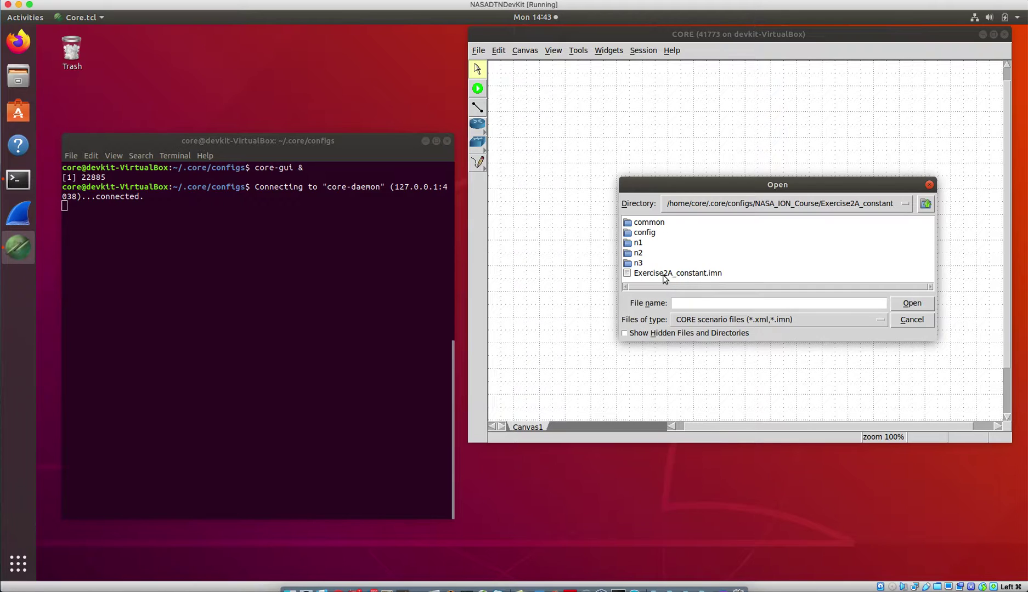
double_click(663, 274)
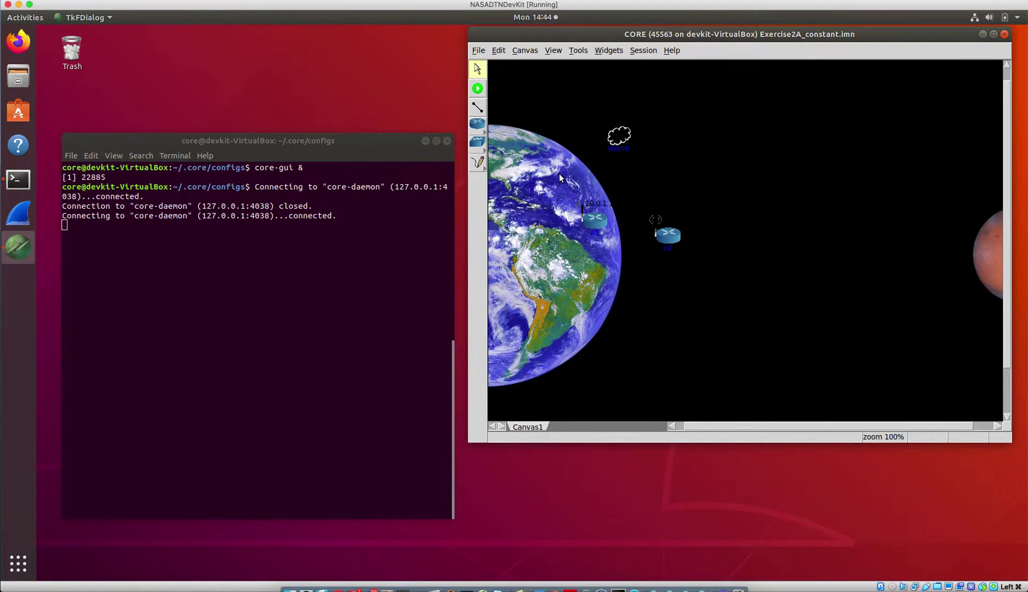
- Start the session, open a shell on router n2, and shift n2 slightly up-right
left_click(477, 89)
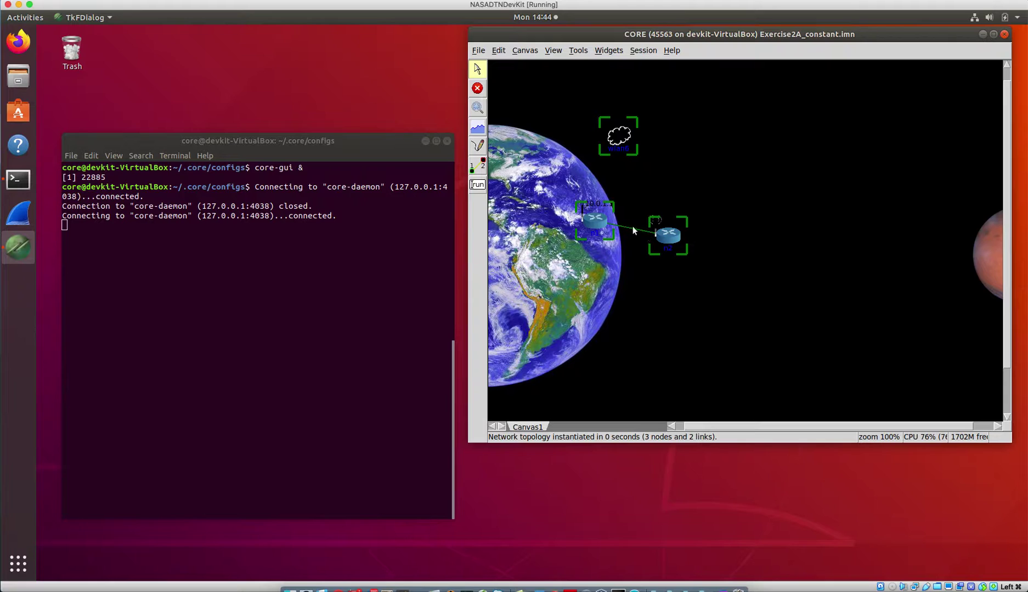
double_click(667, 239)
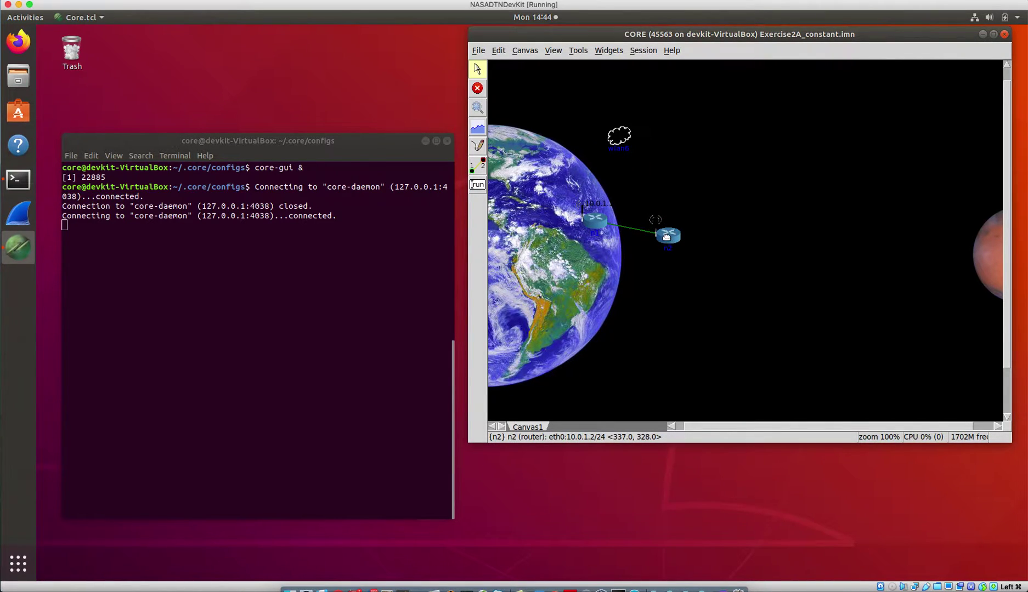
mouse_move(667, 239)
left_mouse_down()
mouse_move(753, 198)
mouse_move(789, 199)
mouse_move(697, 219)
left_mouse_up()
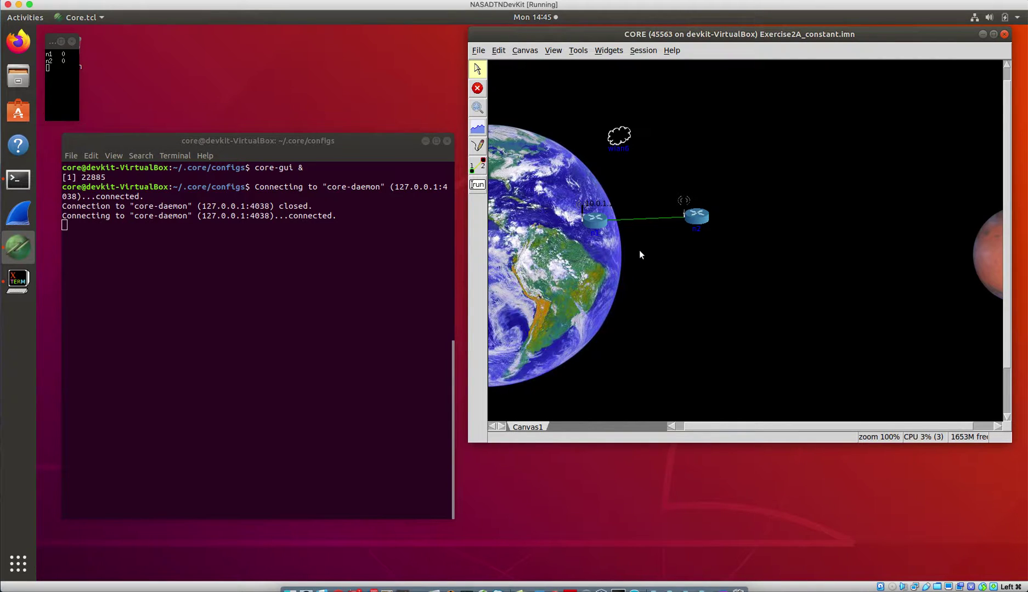
- Open root shells on routers n1 and n2 and check each terminal tab
double_click(599, 223)
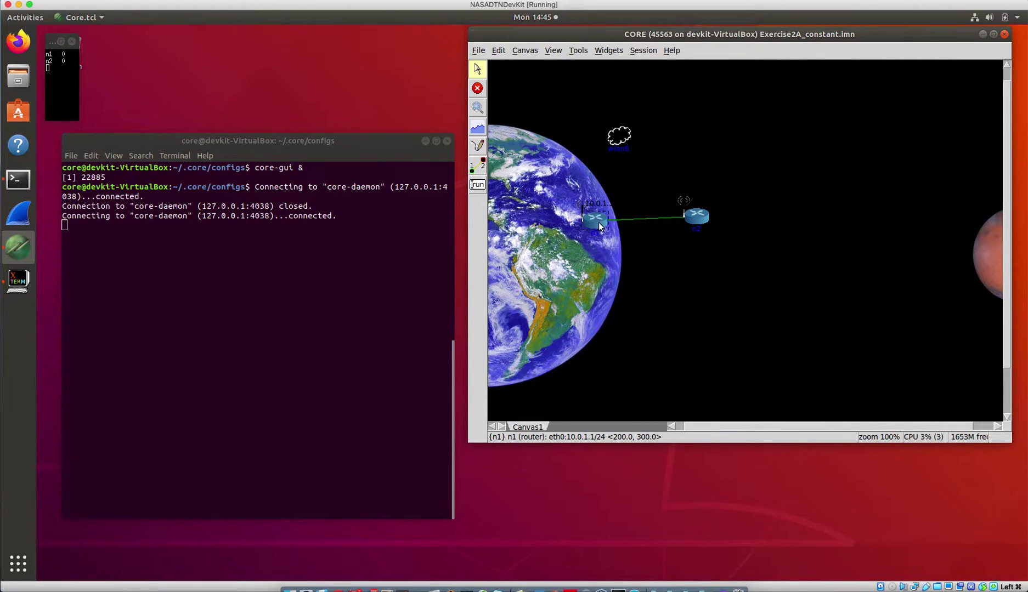
double_click(697, 217)
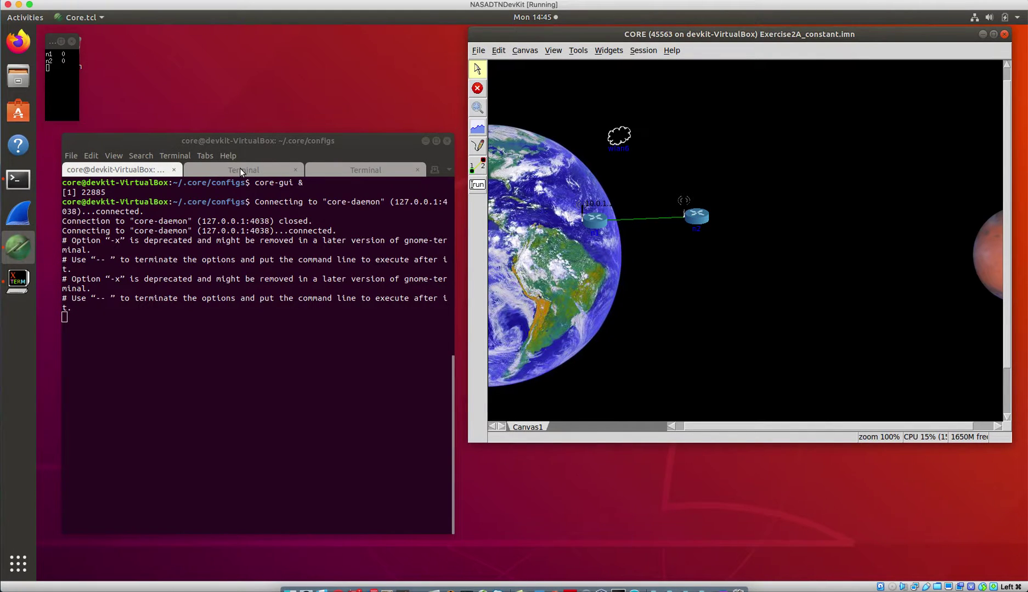
left_click(240, 172)
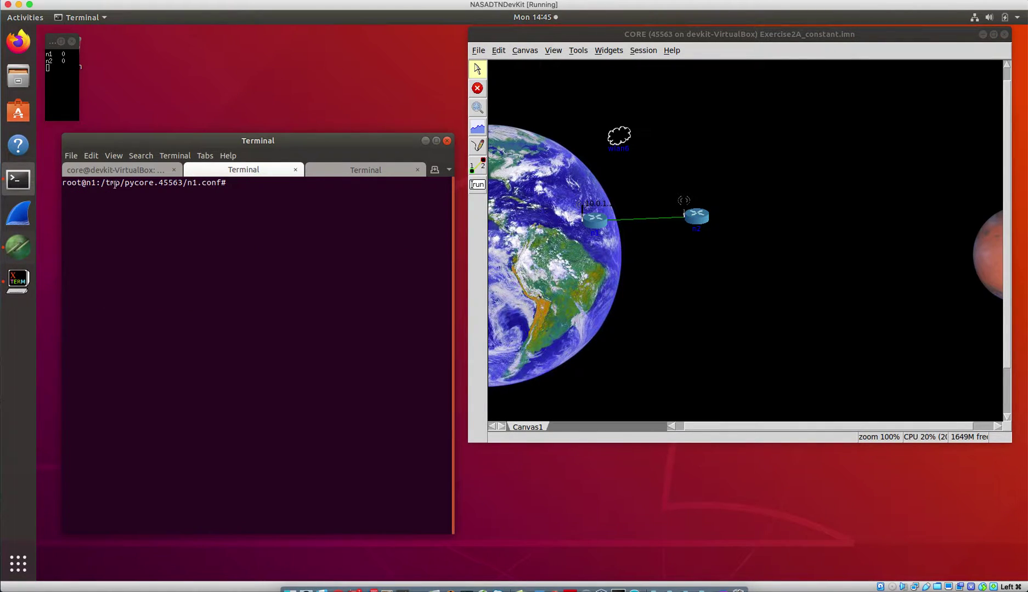
left_click(330, 171)
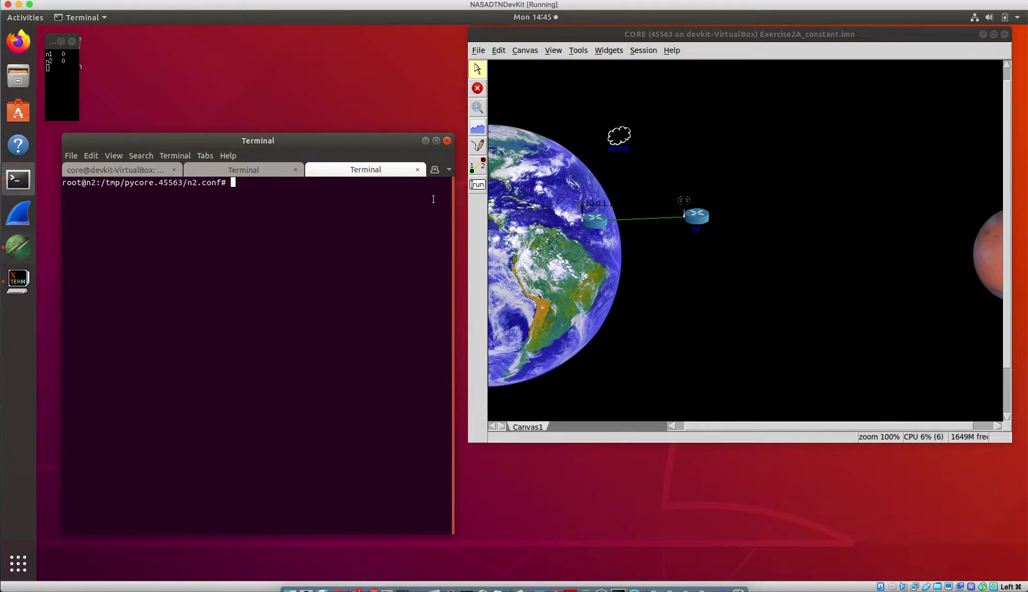
- Enter bping ipn:1.3 ipn:2.1 at router n1's shell and highlight ipn:1.3
left_click(237, 171)
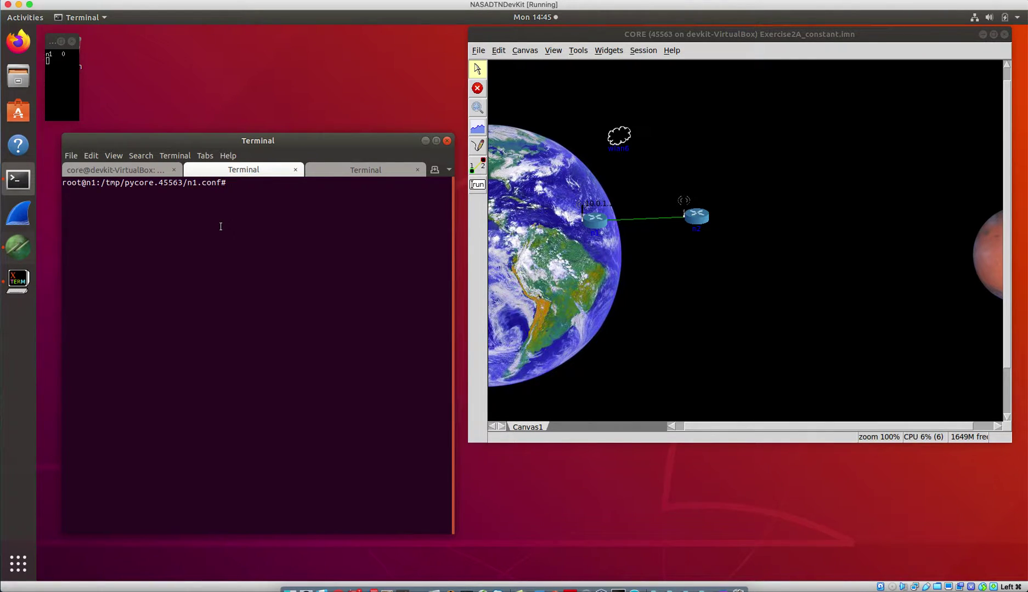
type("bping ipn:1.3 ipn:2.1")
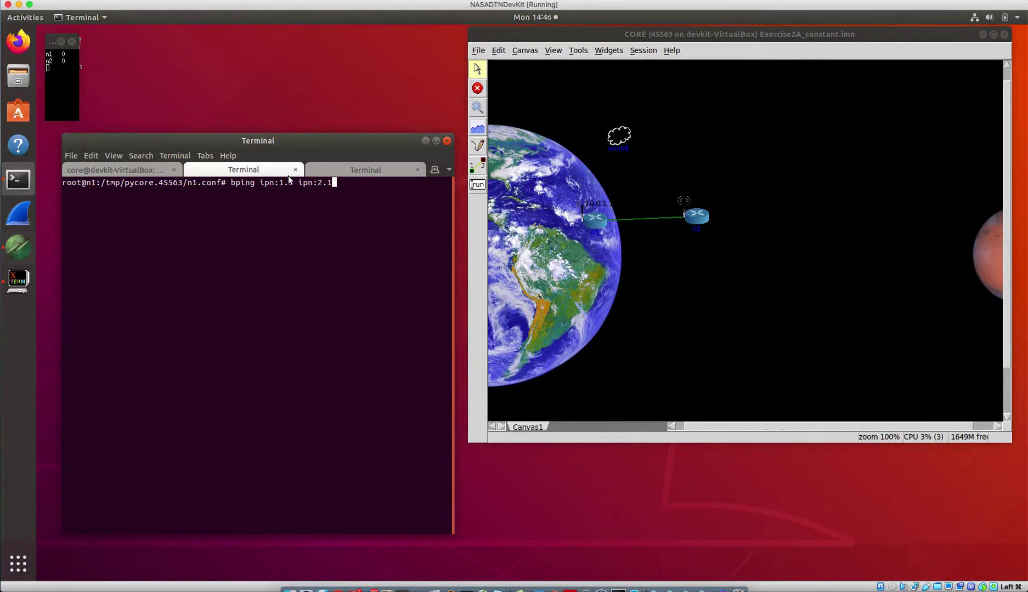
left_click_drag(260, 182, 321, 191)
- Clear the highlight, nudge routers n1 and n2 slightly left, and refocus n1's shell
left_click(292, 184)
mouse_move(595, 218)
left_mouse_down()
mouse_move(583, 214)
mouse_move(563, 234)
mouse_move(585, 217)
left_mouse_up()
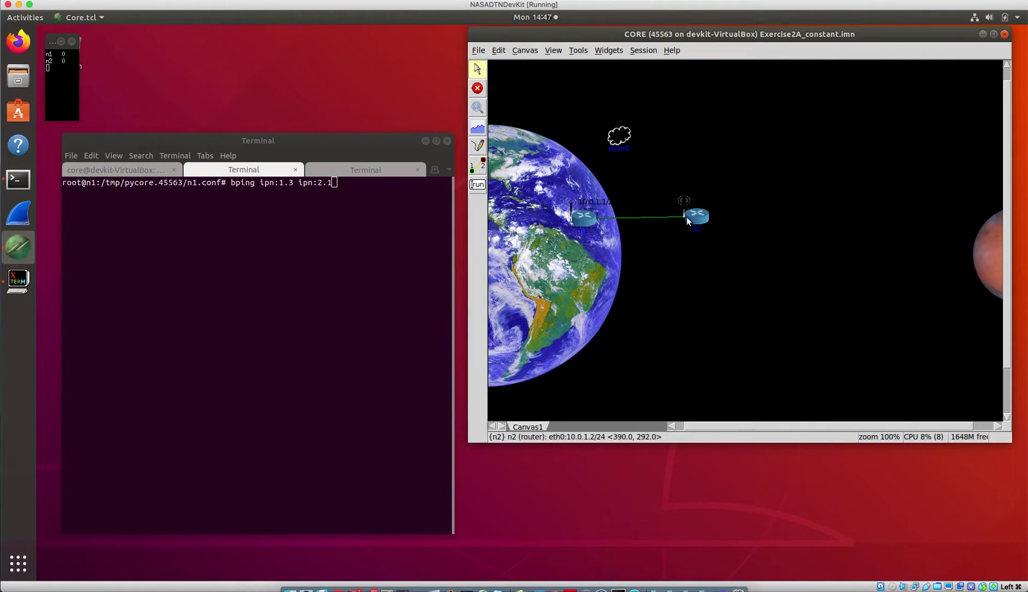
left_click_drag(689, 218, 684, 218)
left_click(403, 213)
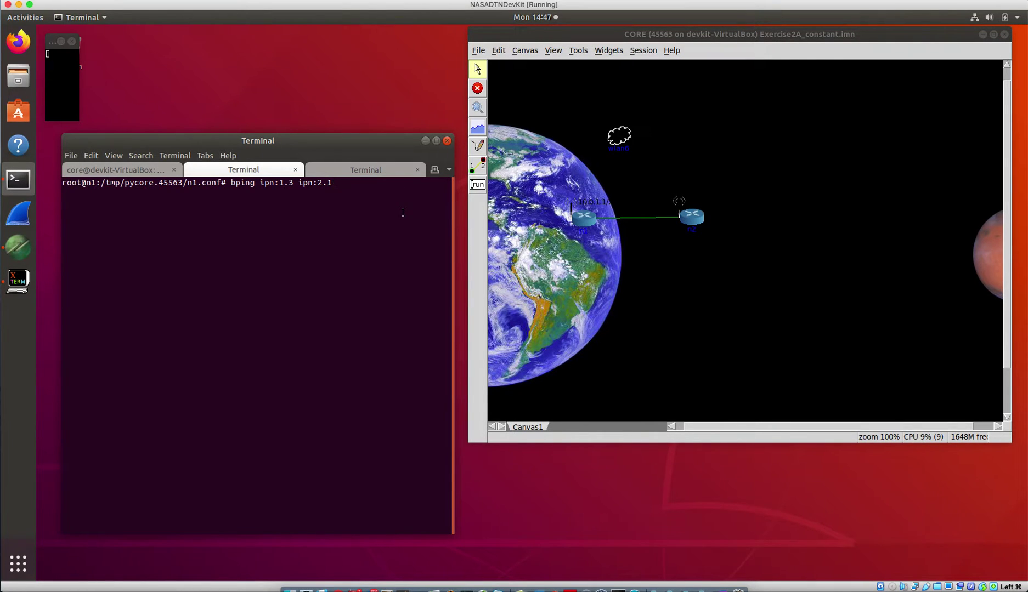
- Run bping ipn:1.3 ipn:2.1 and watch 64-byte replies arrive from ipn:2.1
key("Return")
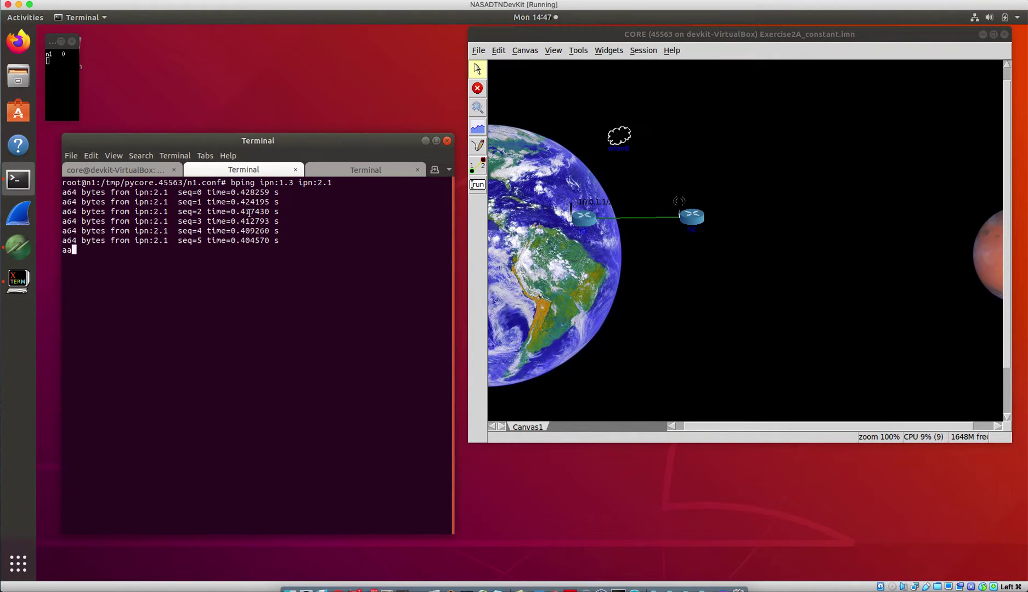
type("aa")
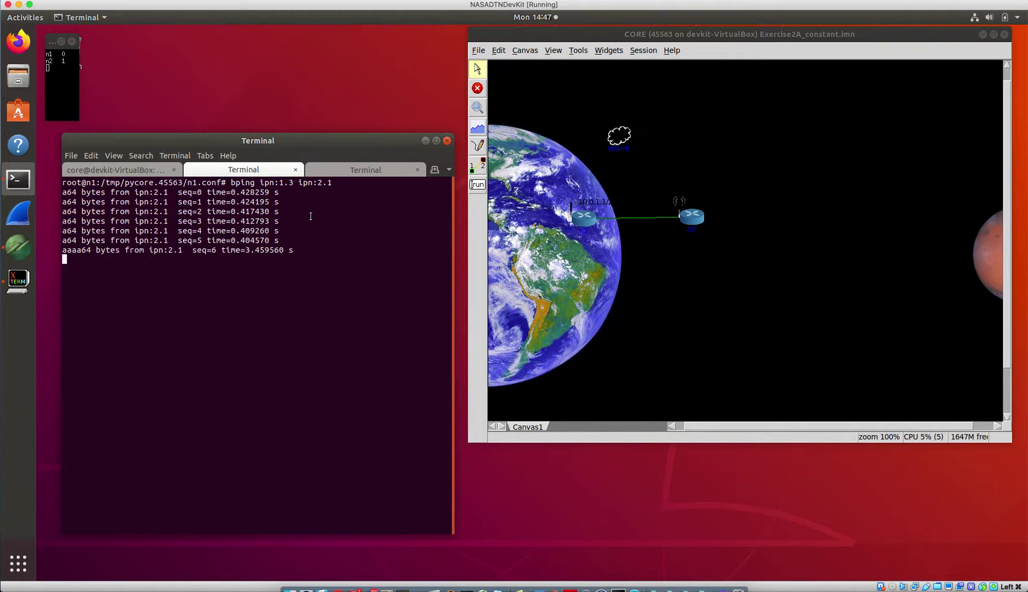
type("a")
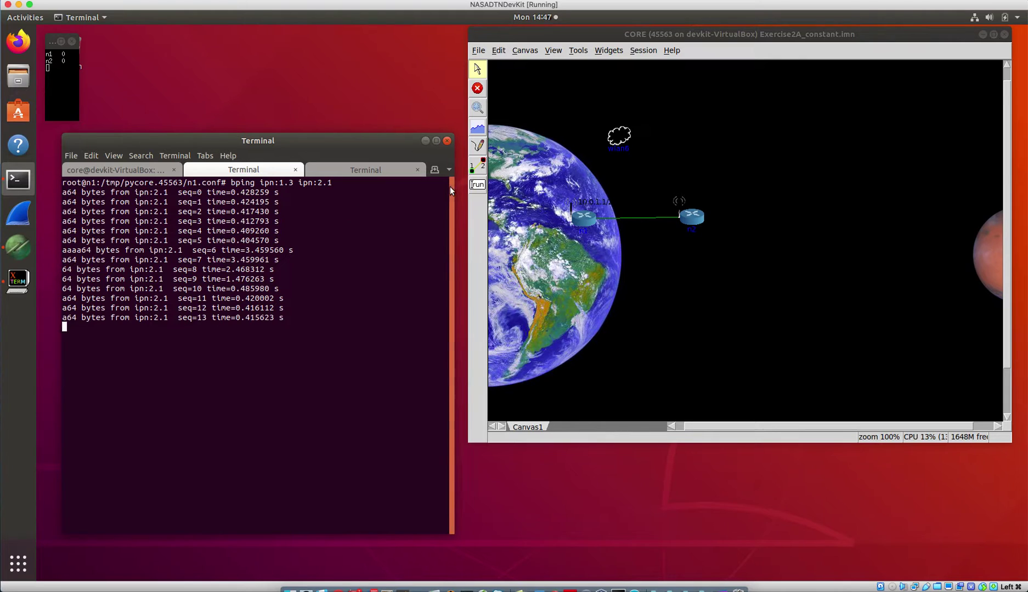
type("aa")
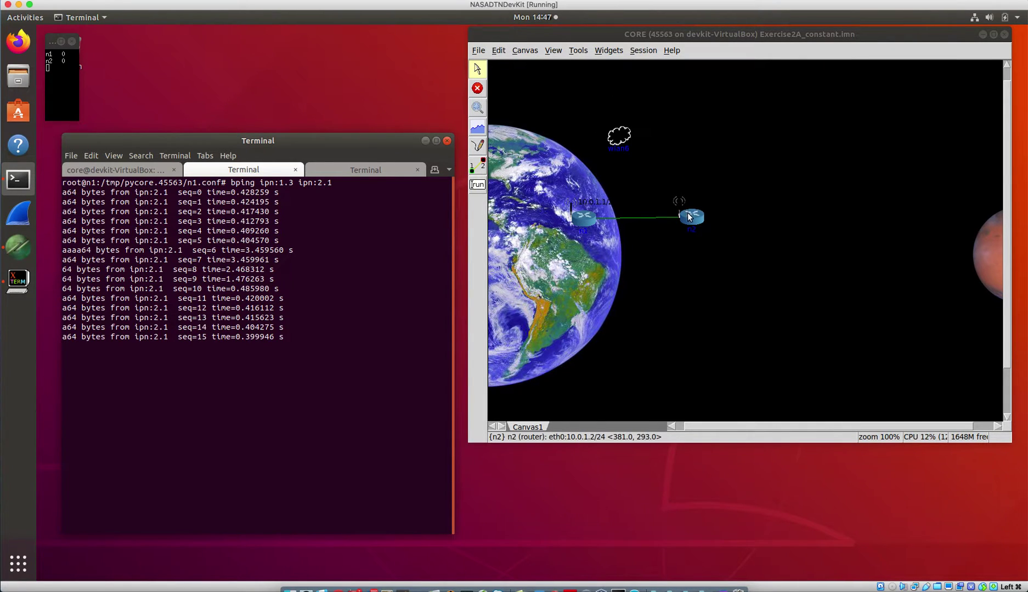
type("aa")
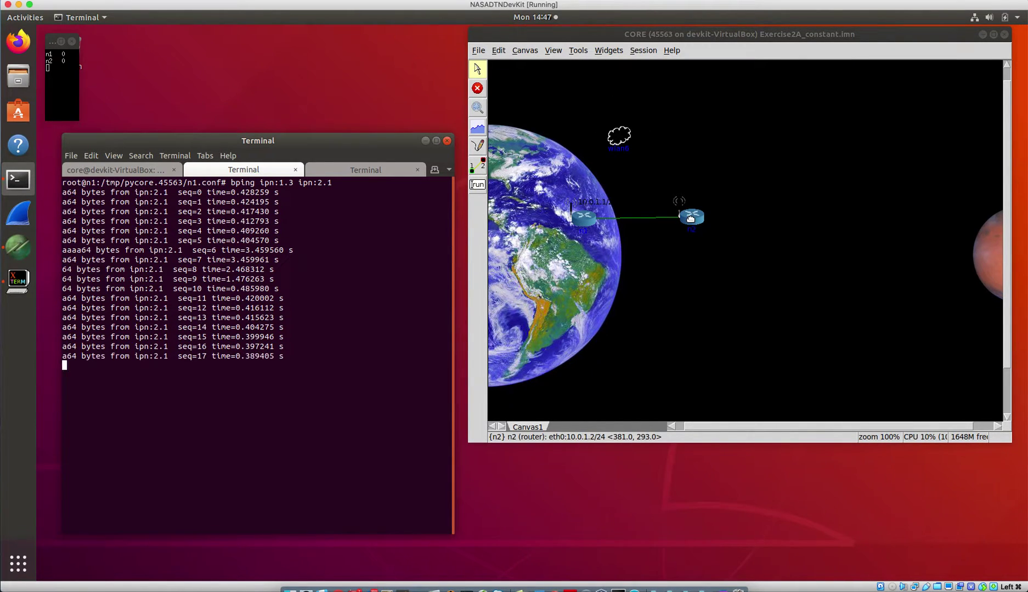
left_click_drag(691, 222, 724, 207)
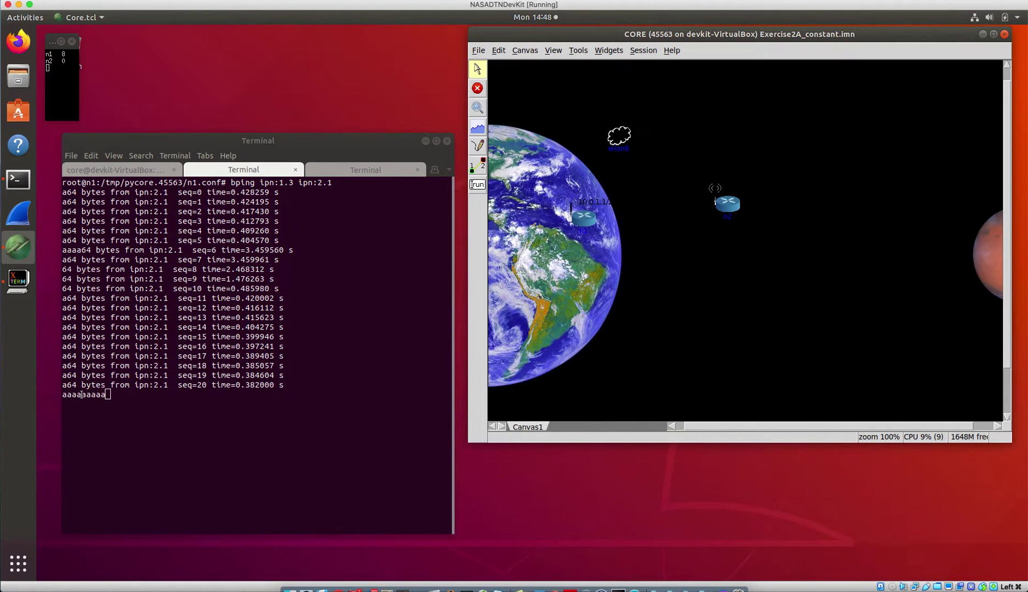
left_click_drag(106, 395, 62, 396)
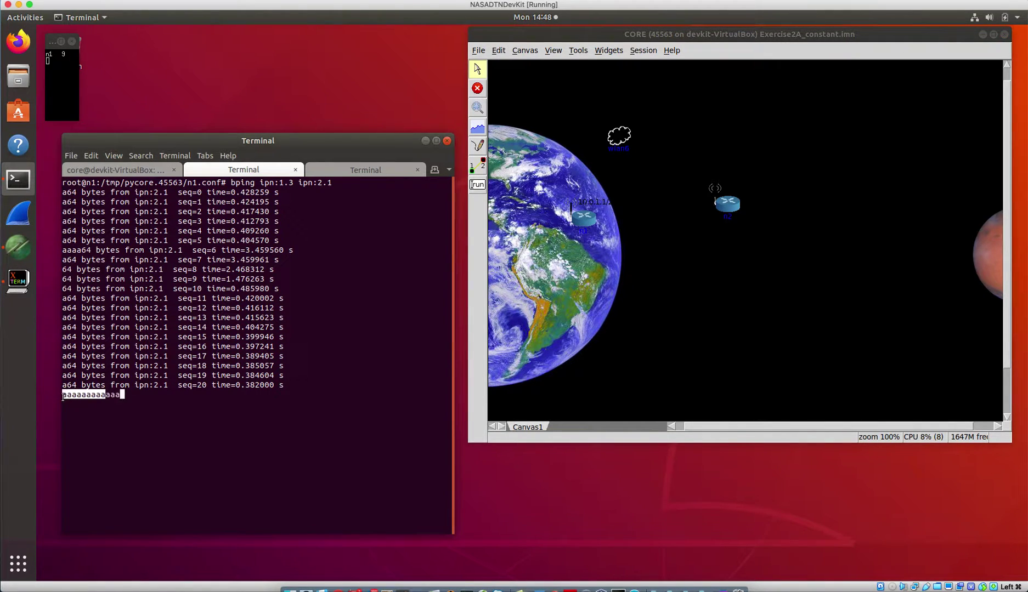
left_click(108, 395)
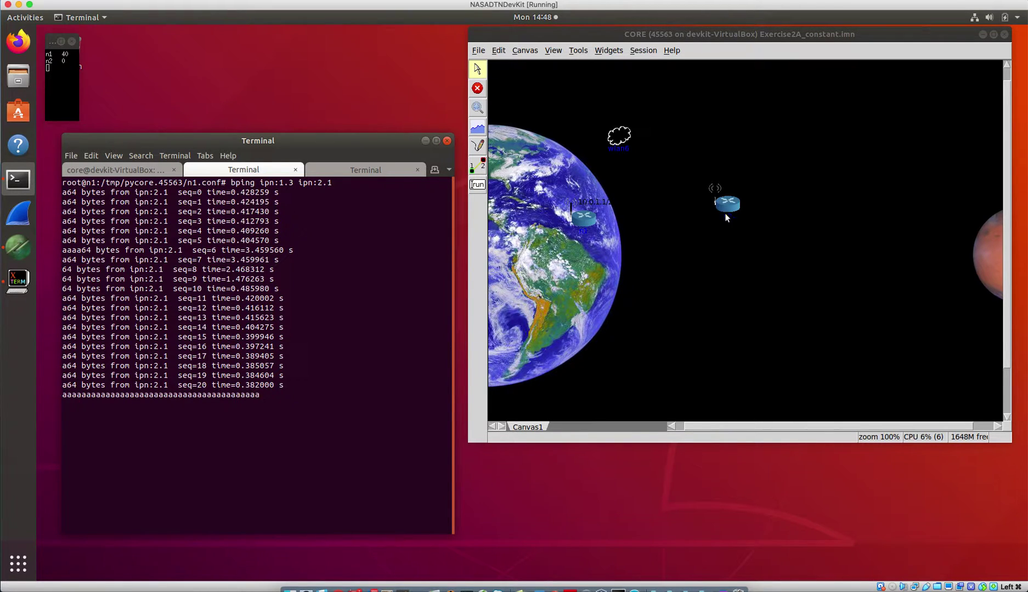
- Move router n2 next to n1 until the green link reappears and replies resume
left_click_drag(729, 212, 675, 215)
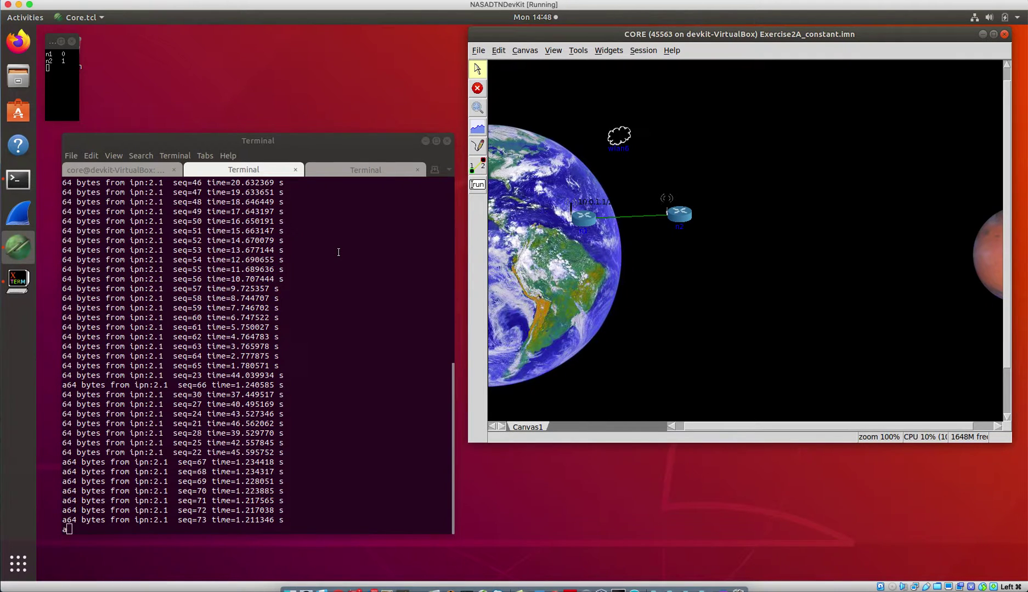
type("aa")
type("a")
type("aa")
type("aa")
type("aa")
type("aa")
type("aa")
type("aa")
type("aa")
type("aa")
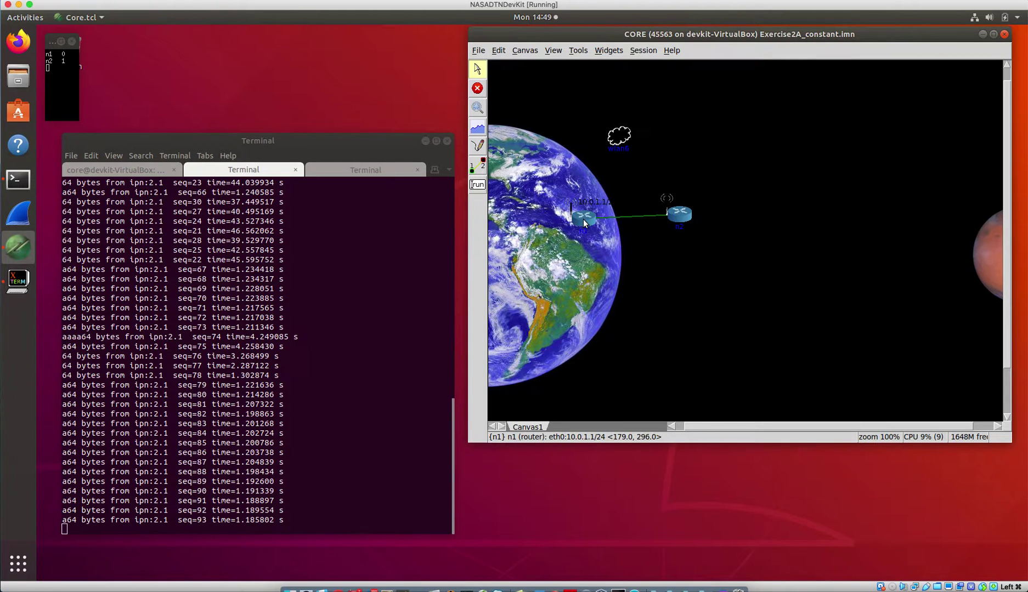
- Capture n1's eth0 (10.0.1.1/24) in Wireshark, stop at 31 packets, and enlarge the list
right_click(583, 219)
mouse_move(607, 309)
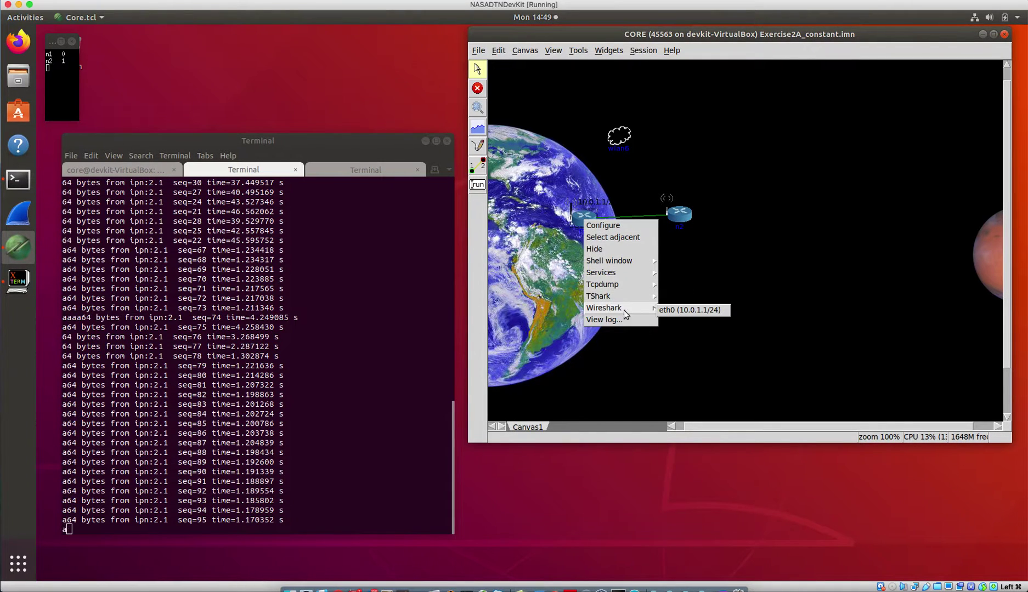
left_click(680, 310)
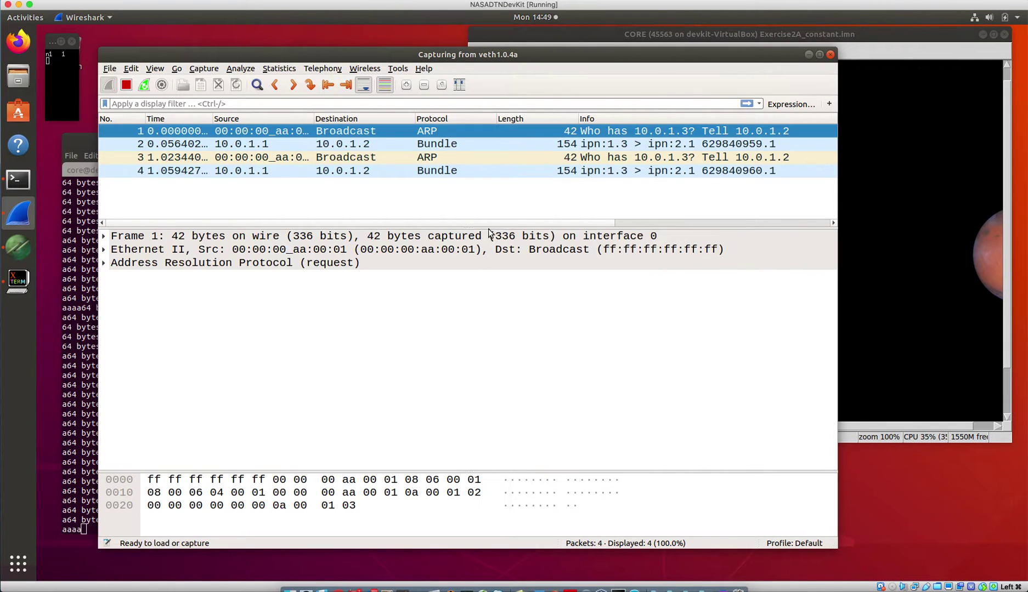
left_click(126, 85)
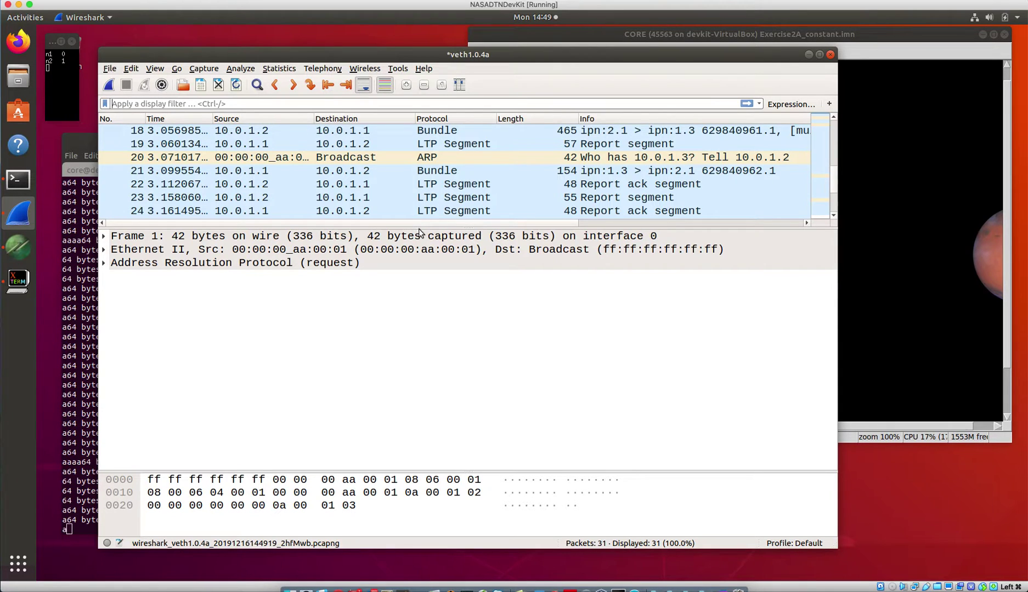
left_click_drag(420, 228, 433, 401)
scroll(437, 228, "up", 4)
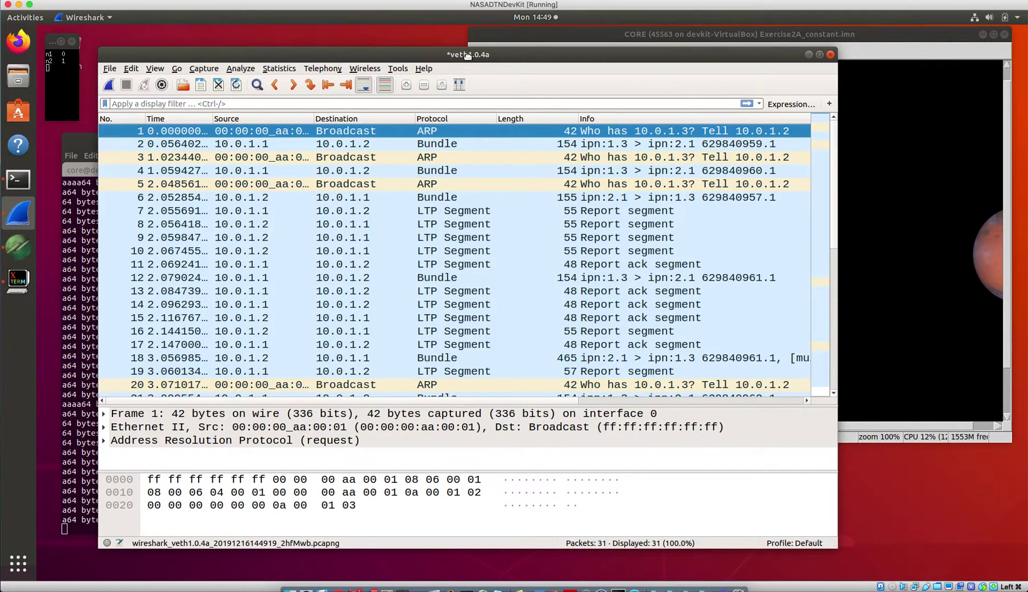
left_click_drag(468, 56, 456, 79)
- Select packet 2 and expand LTP, Data Segment, Data[1] and Bundle Protocol in the details pane
left_click(443, 169)
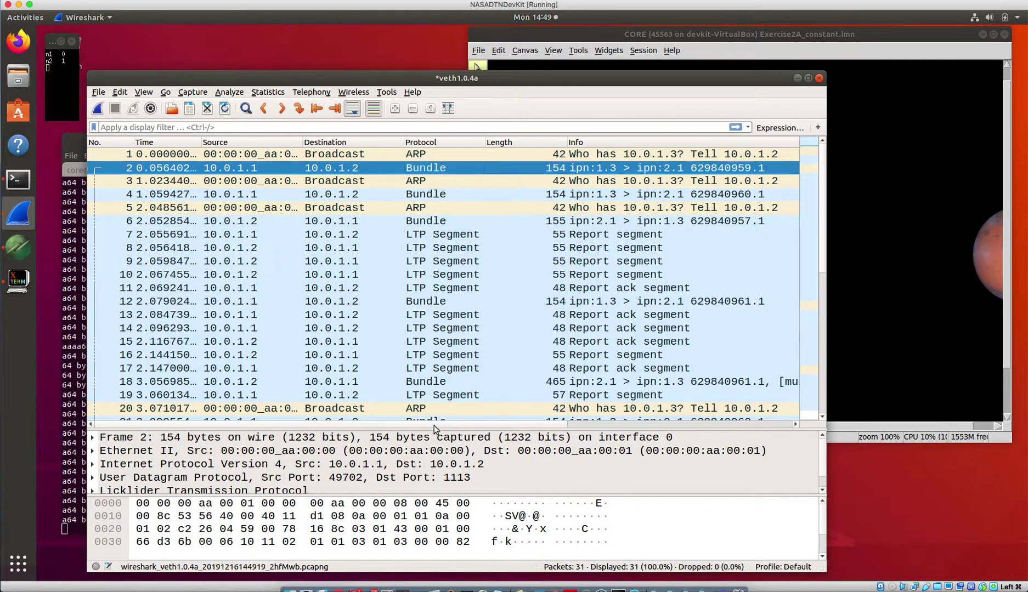
left_click_drag(435, 430, 434, 207)
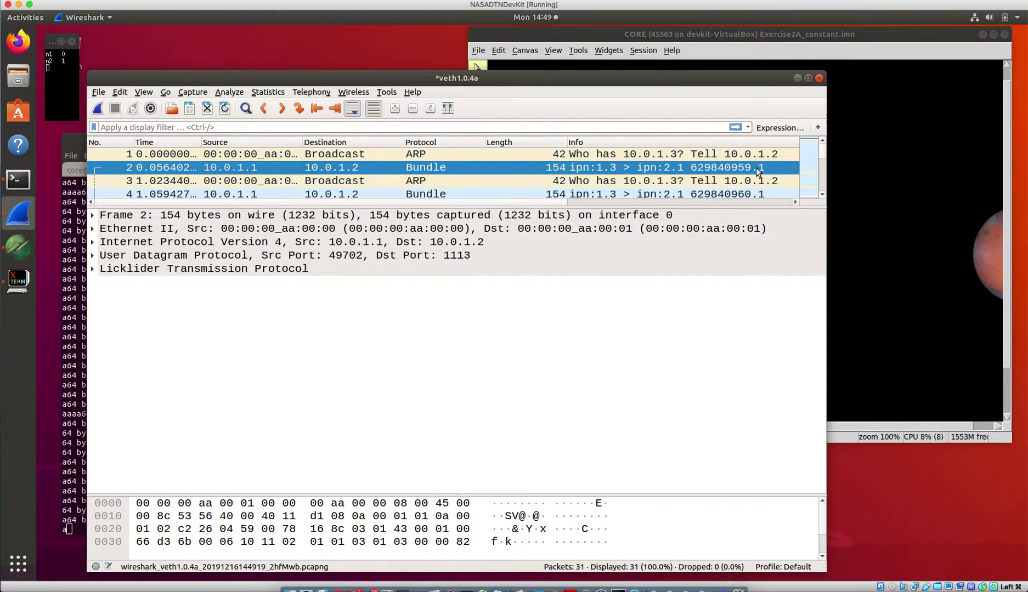
left_click(93, 270)
left_click(103, 295)
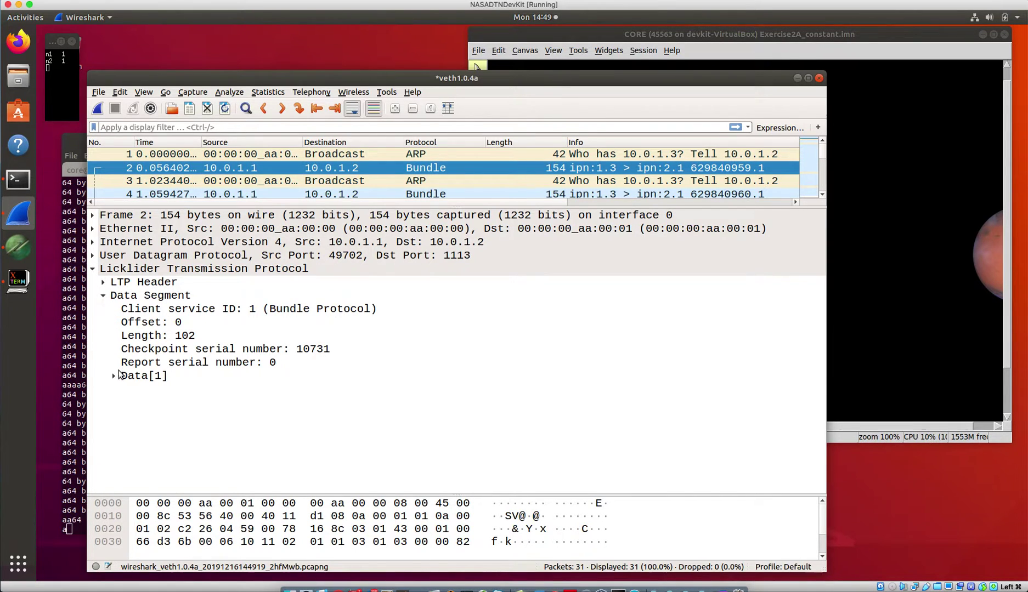
left_click(114, 375)
left_click(125, 391)
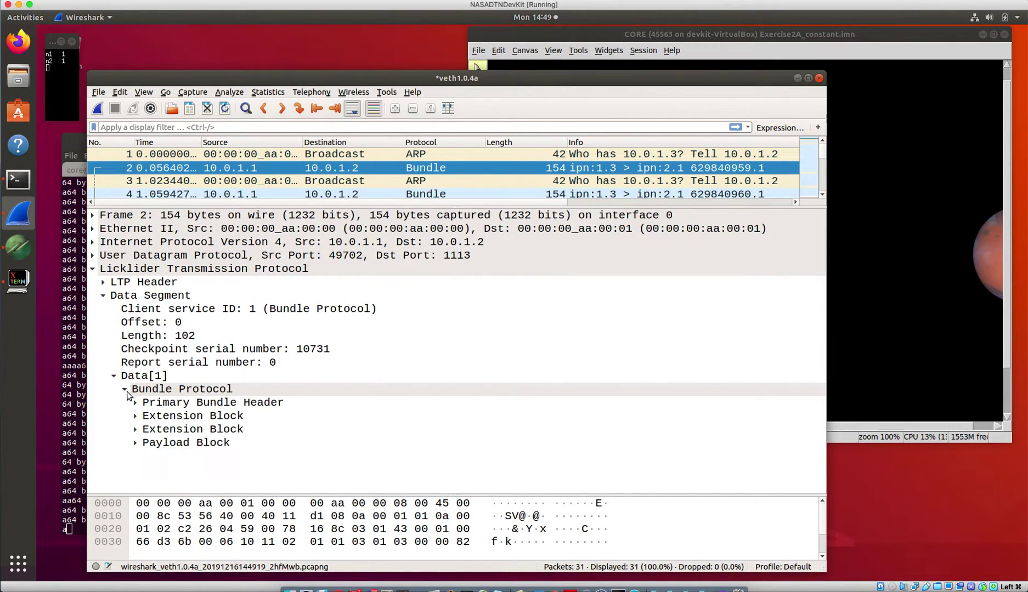
- Expand frame 2's Primary Bundle Header to show version 6, header length 17, lifetime 3600 and sequence number 1
left_click(135, 402)
scroll(284, 390, "down", 2)
scroll(284, 390, "down", 3)
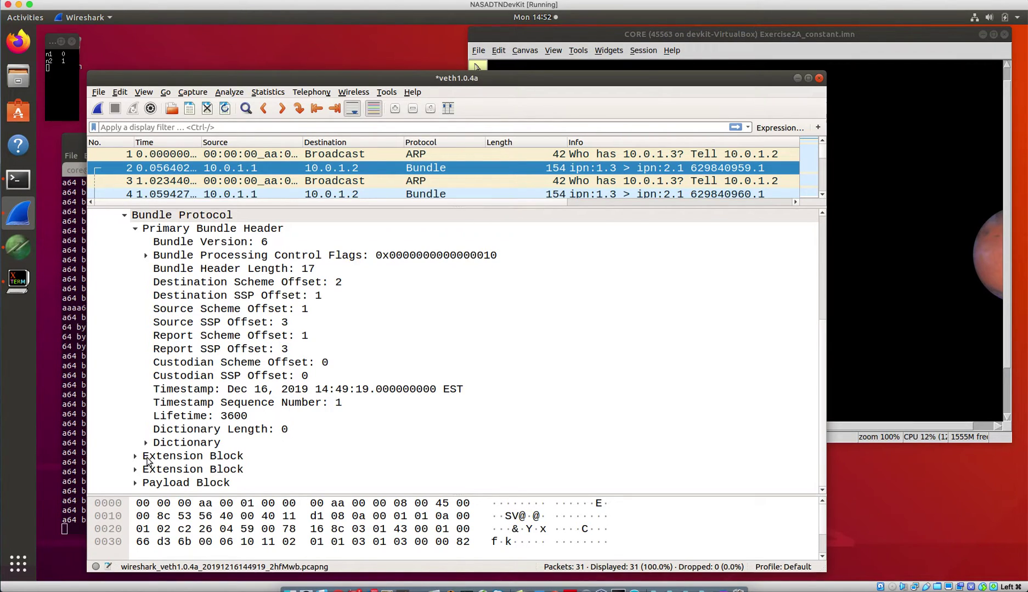
- Expand the Previous-Hop Insertion Block (type 5, length 8) and highlight its 8 data bytes in the hex pane
left_click(136, 457)
scroll(289, 419, "down", 1)
scroll(289, 417, "down", 1)
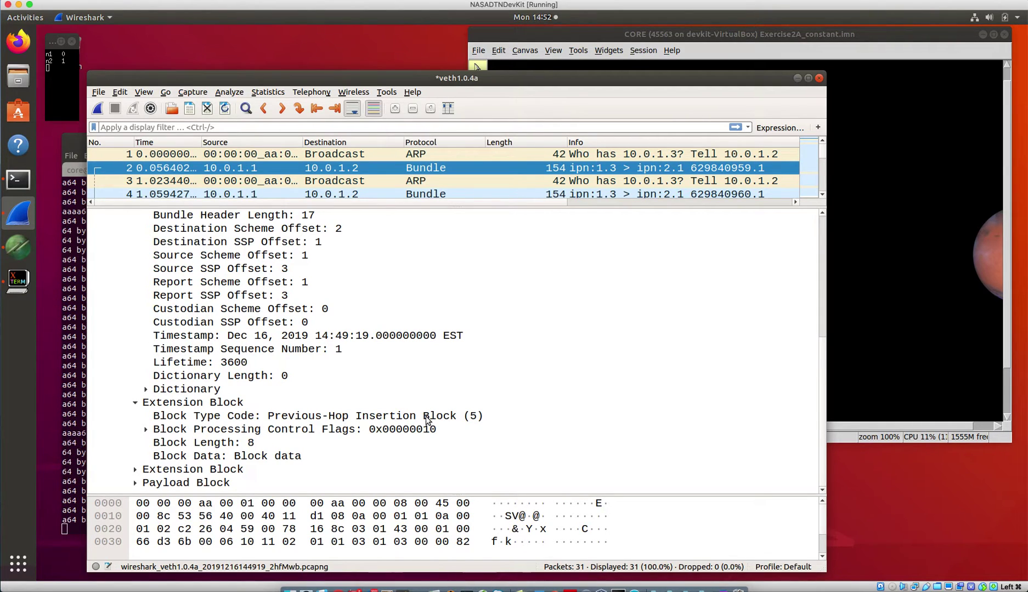
left_click(257, 457)
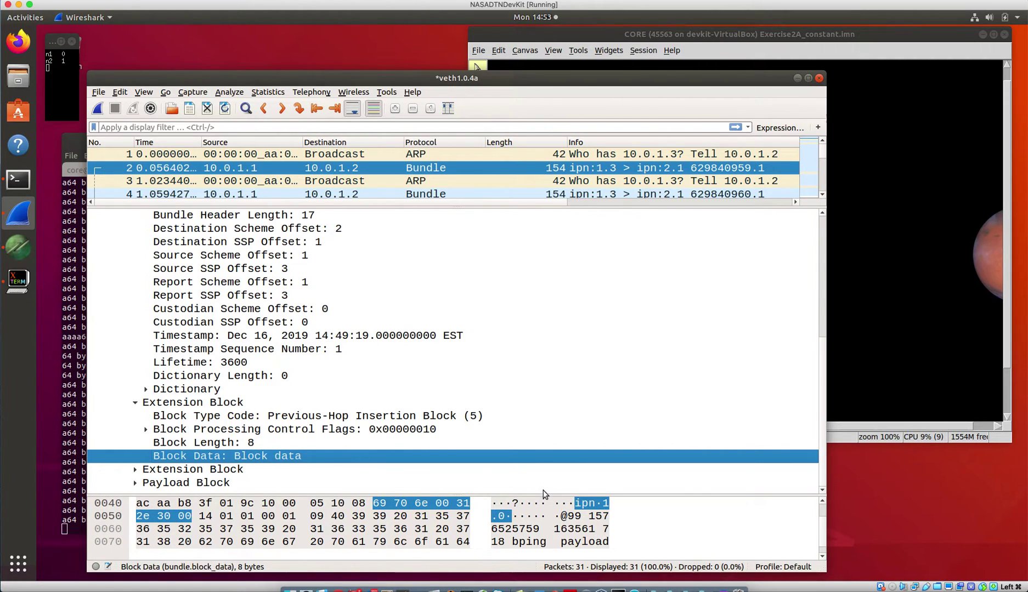
- Expand the Bundle Age Extension Block (type 20, age 0), then highlight the type byte and Lifetime field bytes
left_click(136, 471)
scroll(263, 458, "down", 1)
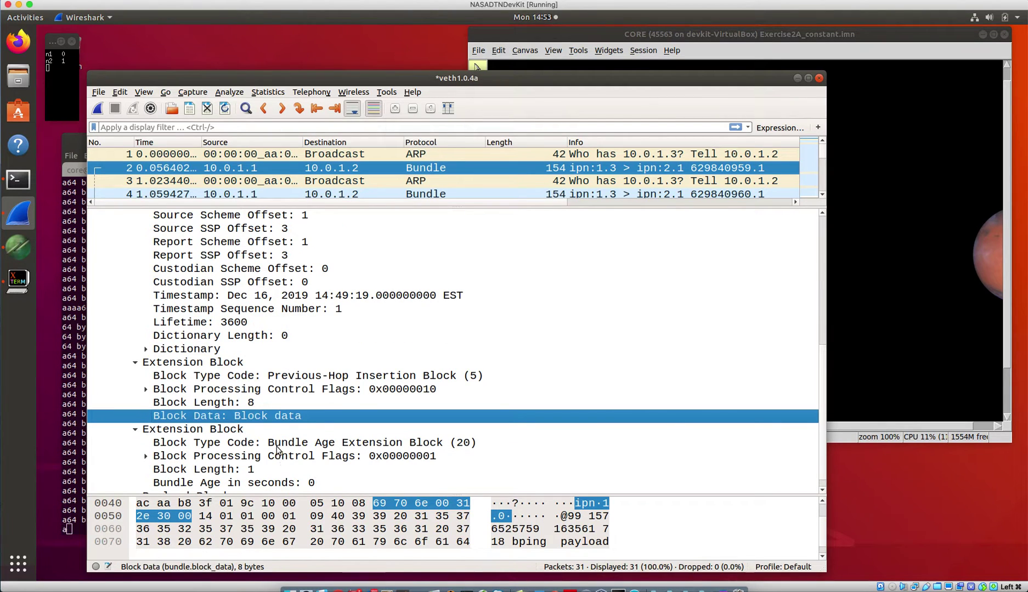
left_click(278, 448)
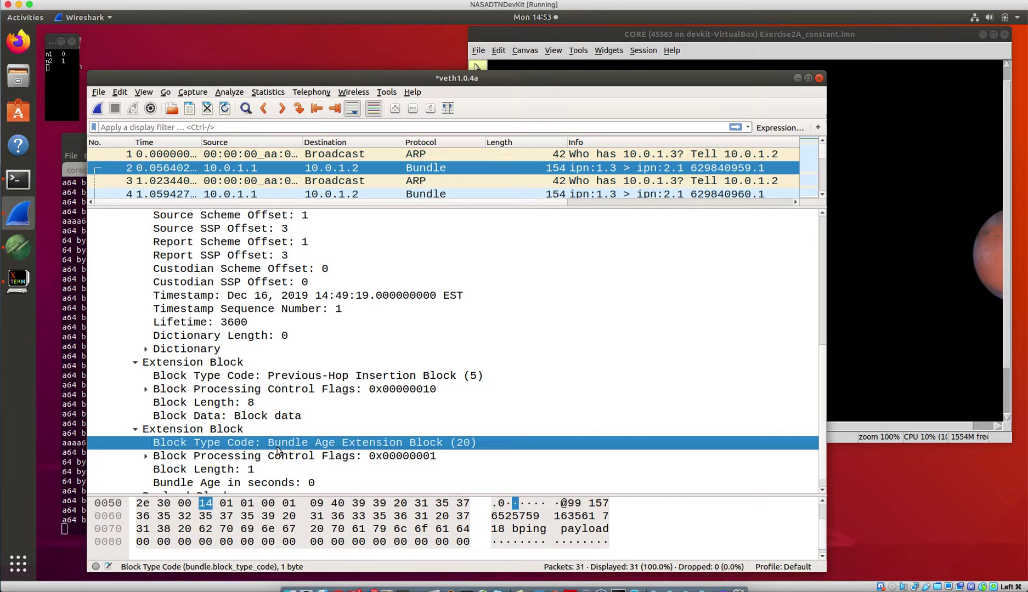
left_click(172, 323)
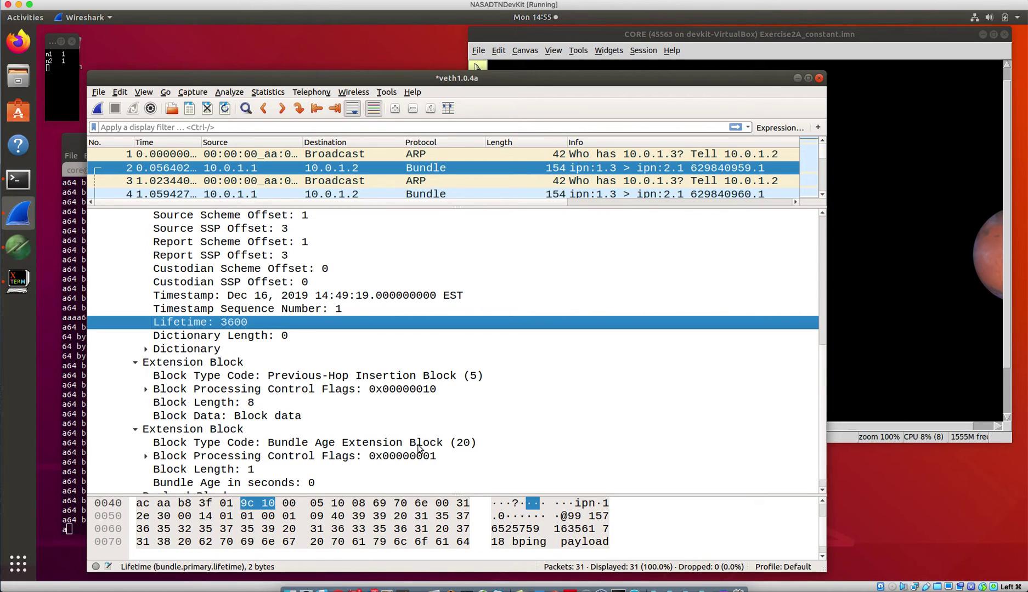
type("a")
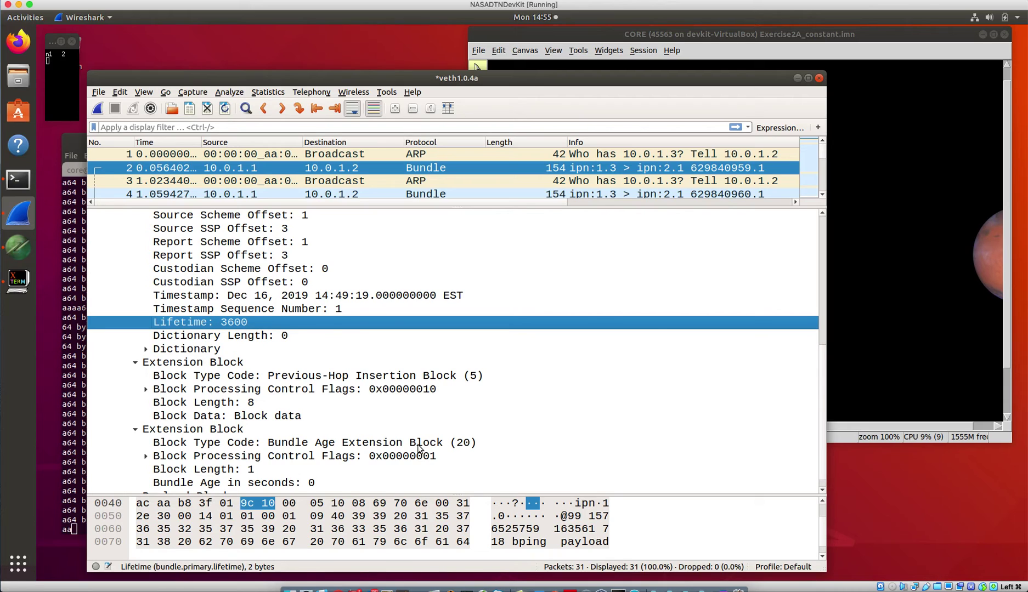
type("aaa")
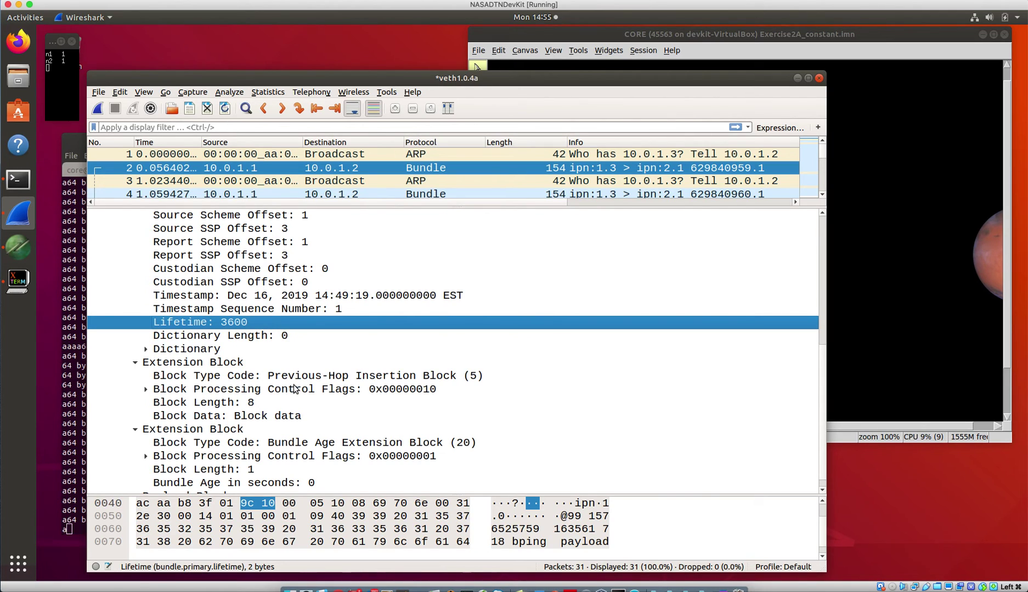
- Expand frame 2's Payload Block and highlight its 64 bytes of bping payload data
scroll(292, 387, "down", 1)
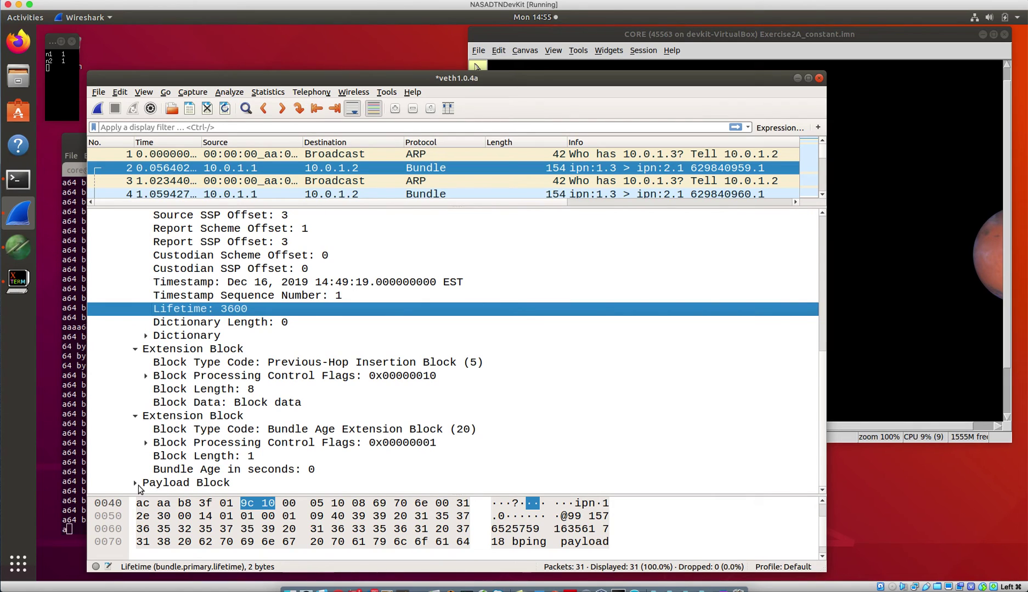
left_click(135, 482)
scroll(253, 467, "down", 1)
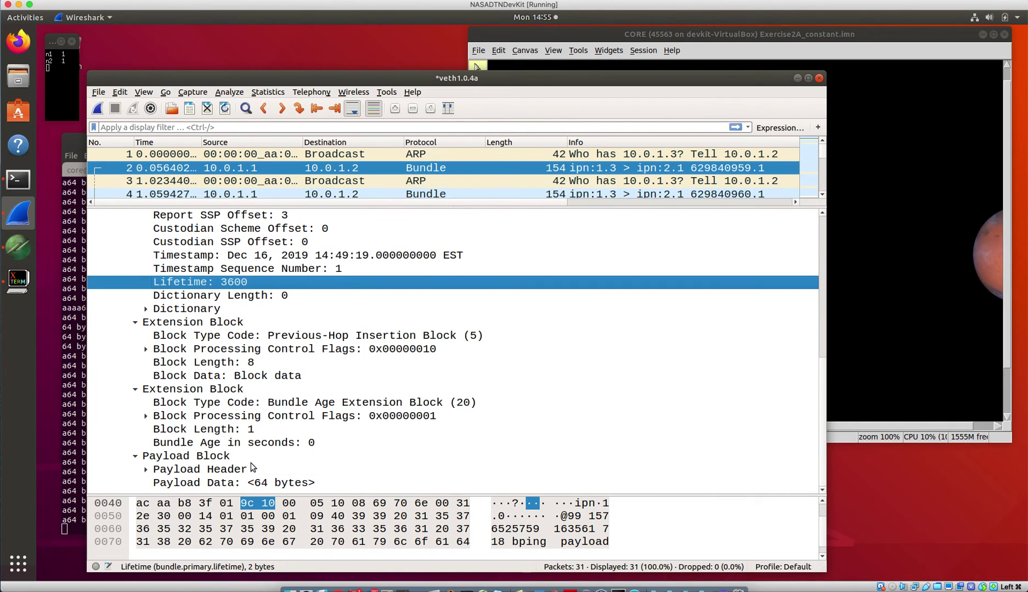
left_click(219, 483)
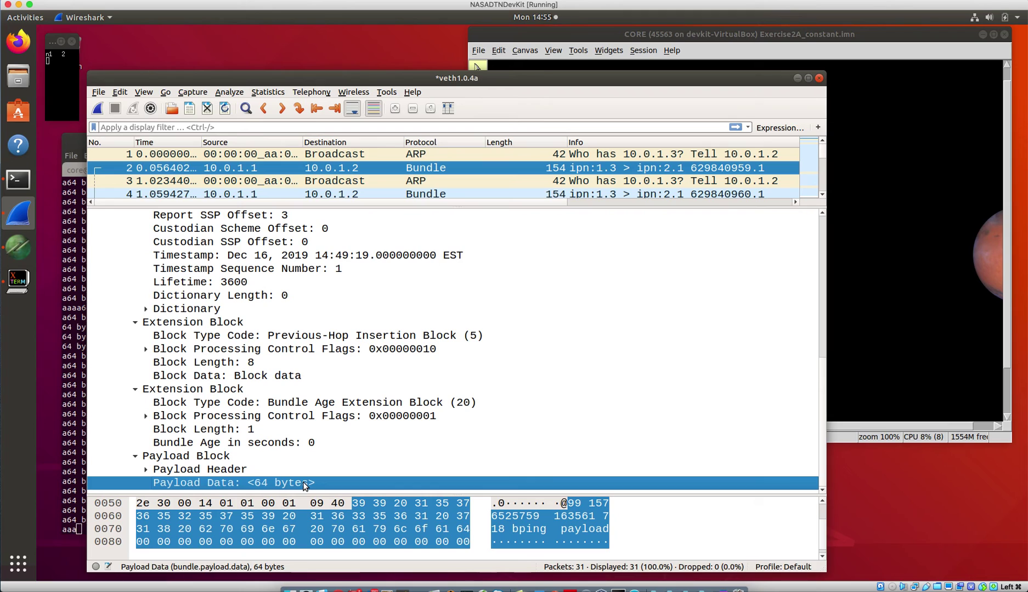